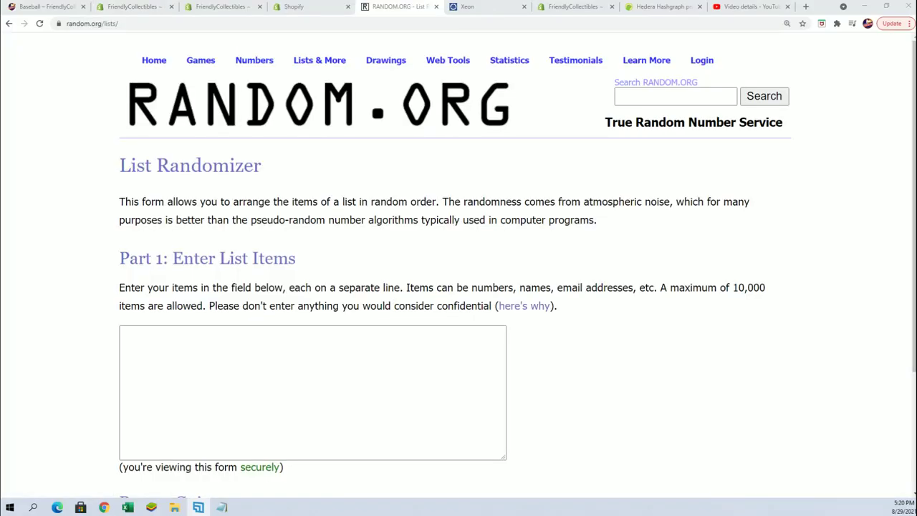
# Copy the 15 owner names from Notepad into the List Randomizer box.
pyautogui.click(221, 508)
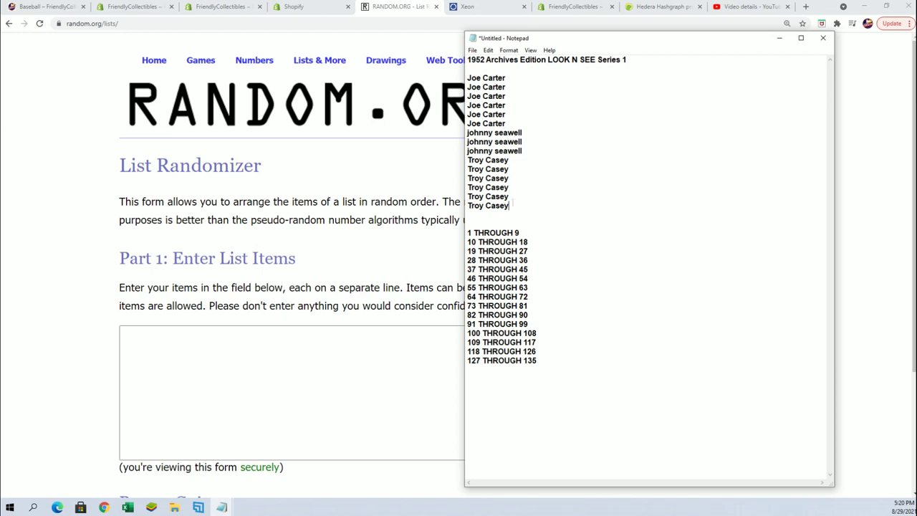
pyautogui.moveTo(510, 205); pyautogui.dragTo(468, 78)
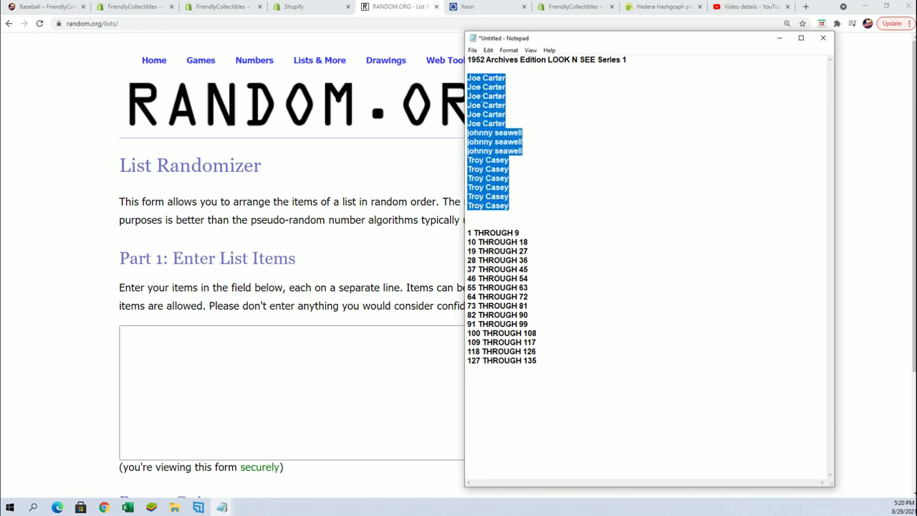
pyautogui.rightClick(480, 98)
pyautogui.click(502, 130)
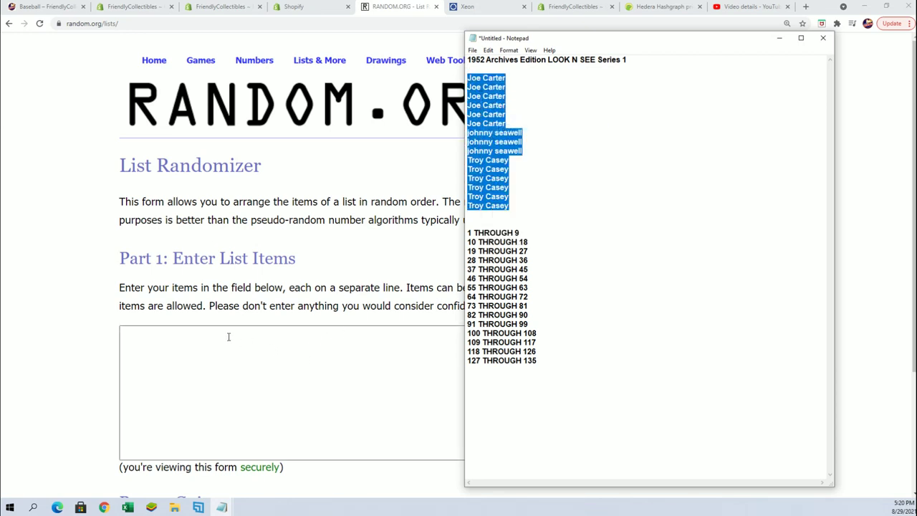
pyautogui.click(169, 334)
pyautogui.rightClick(168, 334)
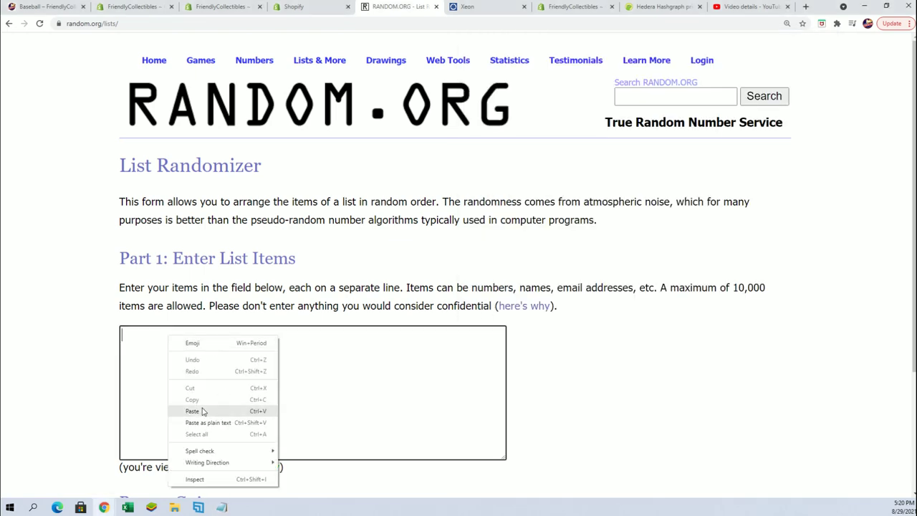
pyautogui.click(200, 412)
# Randomize the owner-name list, then reshuffle it several more times with Again!
pyautogui.scroll(-2, 564, 378)
pyautogui.click(157, 397)
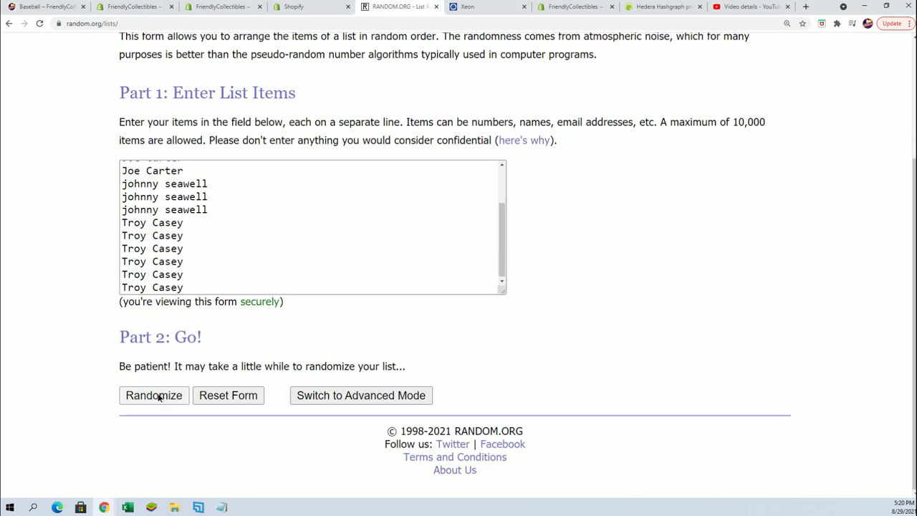
pyautogui.scroll(-2, 226, 396)
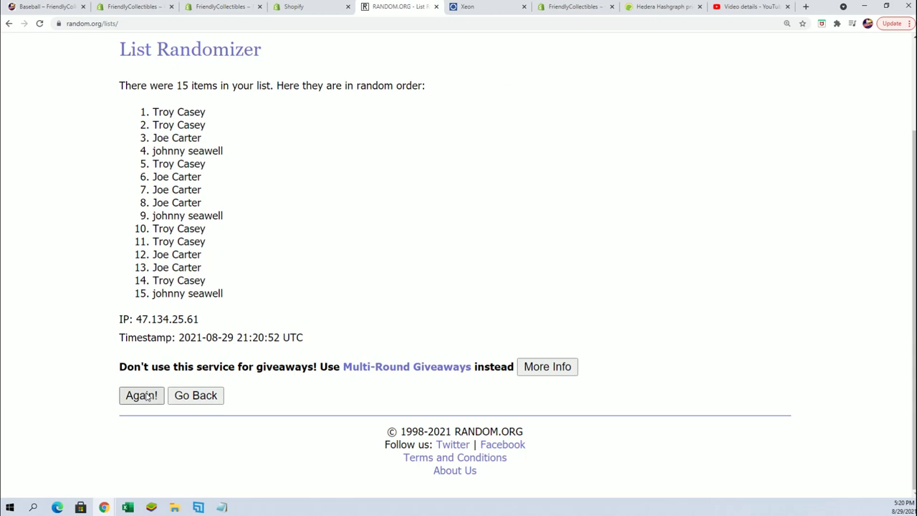
pyautogui.click(143, 394)
pyautogui.click(141, 395)
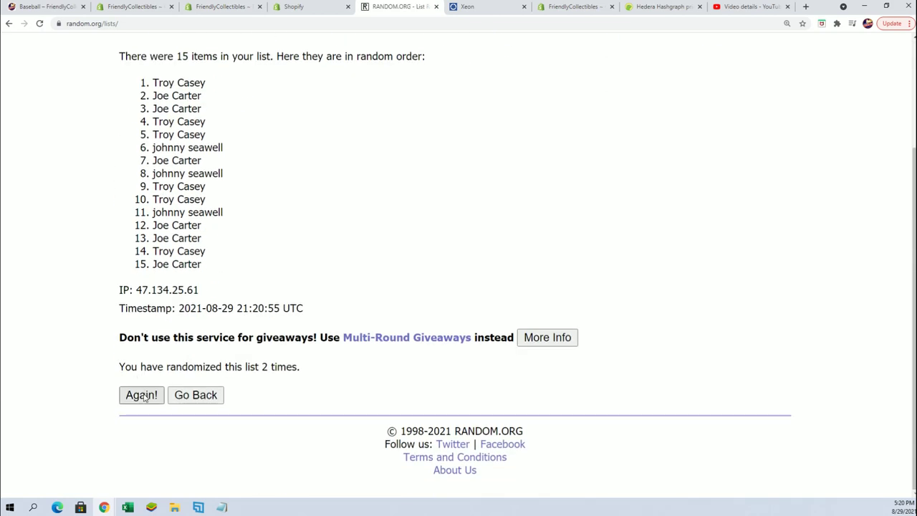
pyautogui.scroll(-2, 152, 290)
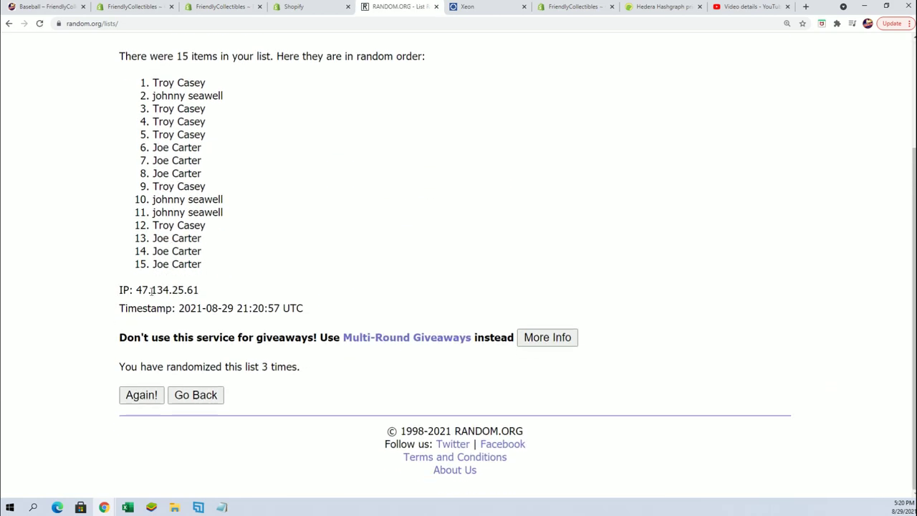
pyautogui.click(143, 393)
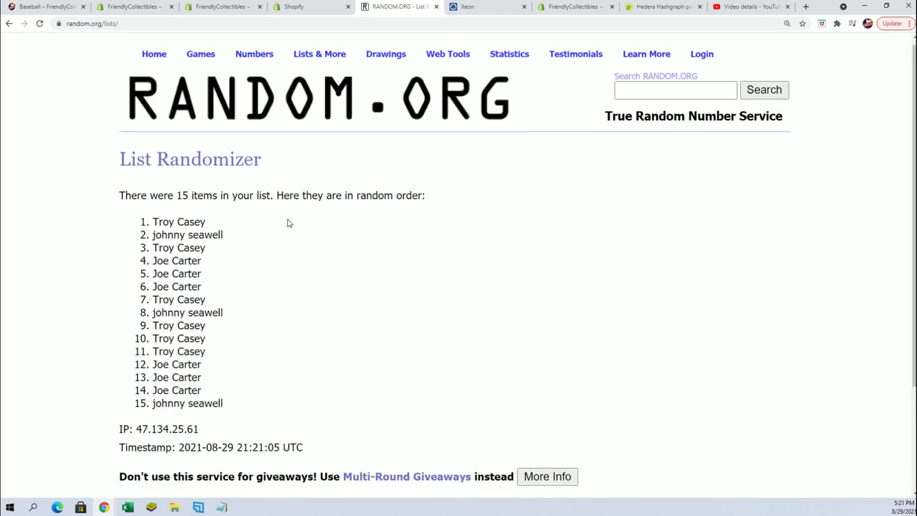
pyautogui.scroll(-2, 185, 152)
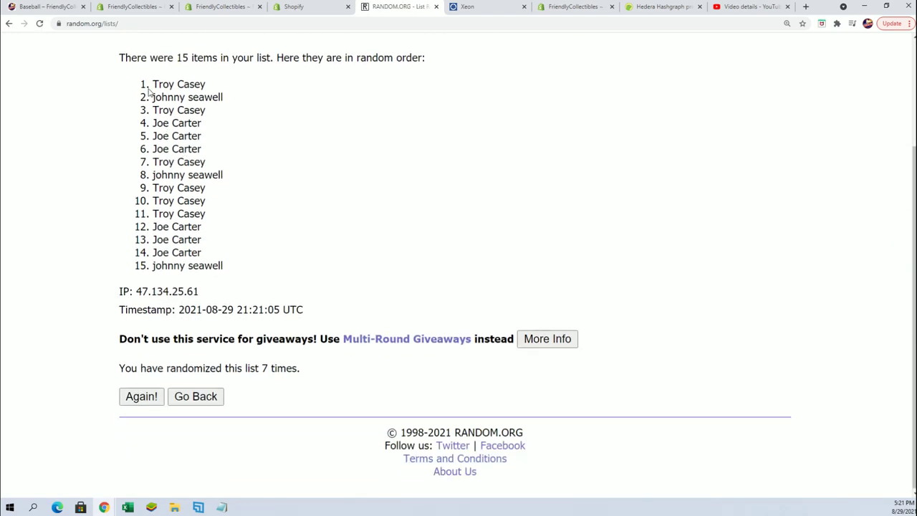
# Paste the shuffled owner names into A2:A16 of the DIVISIONS sheet as plain text.
pyautogui.moveTo(150, 84); pyautogui.dragTo(225, 268)
pyautogui.rightClick(184, 214)
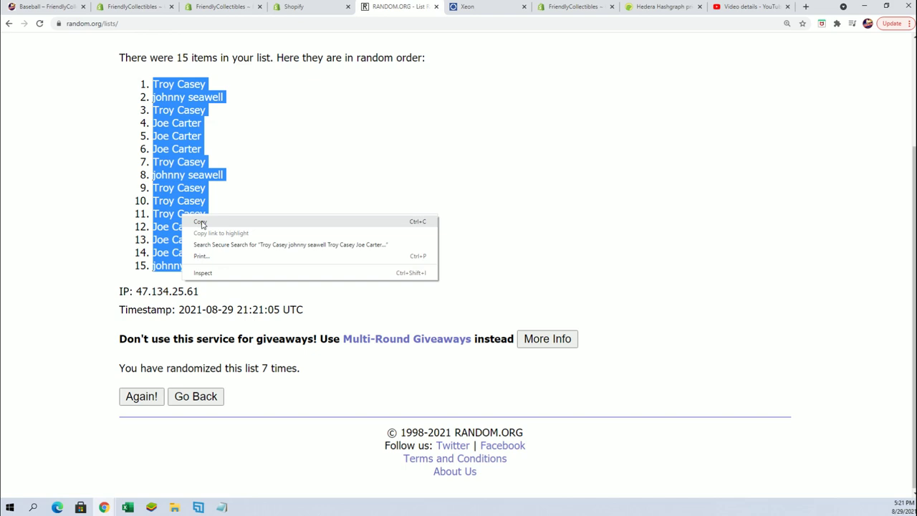
pyautogui.click(203, 223)
pyautogui.click(128, 508)
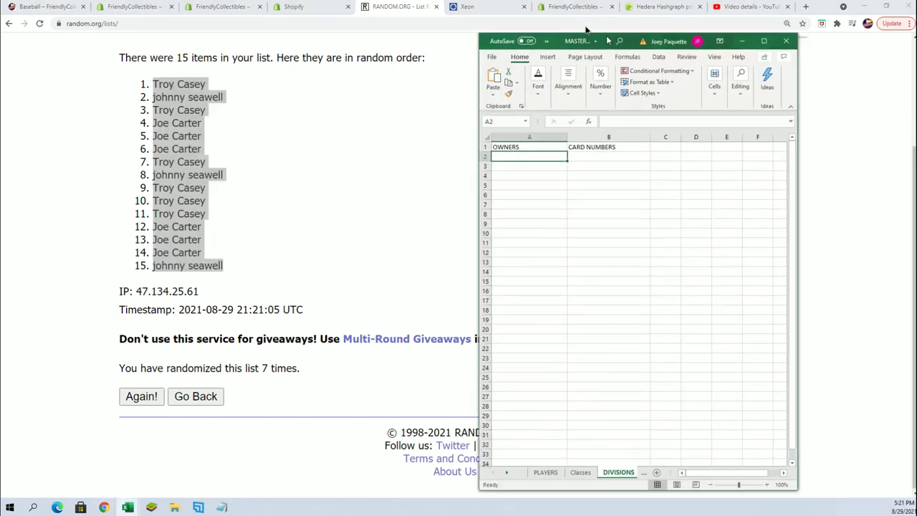
pyautogui.moveTo(588, 36); pyautogui.dragTo(452, 13)
pyautogui.rightClick(372, 129)
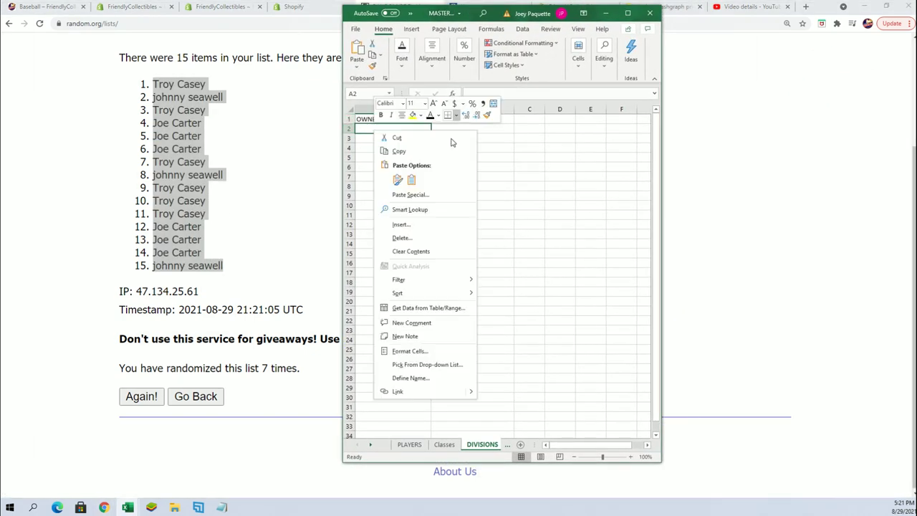
pyautogui.click(422, 194)
pyautogui.click(333, 144)
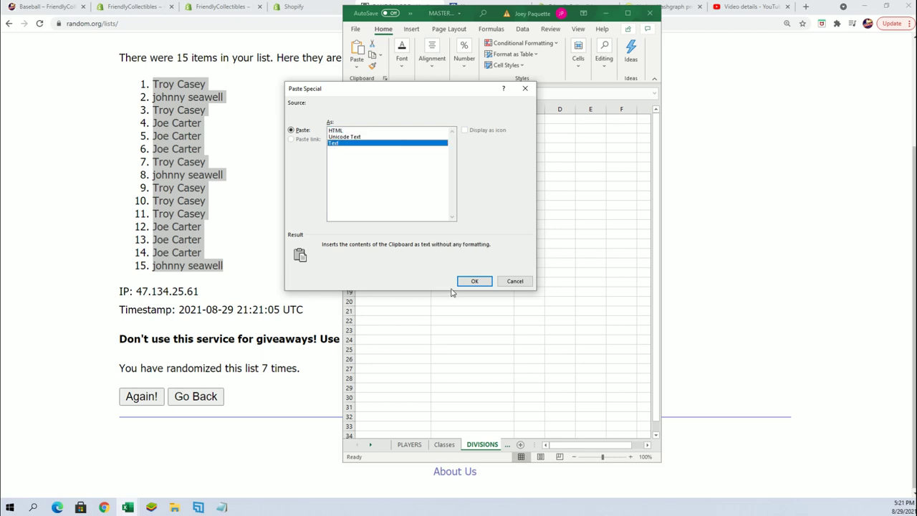
pyautogui.click(474, 281)
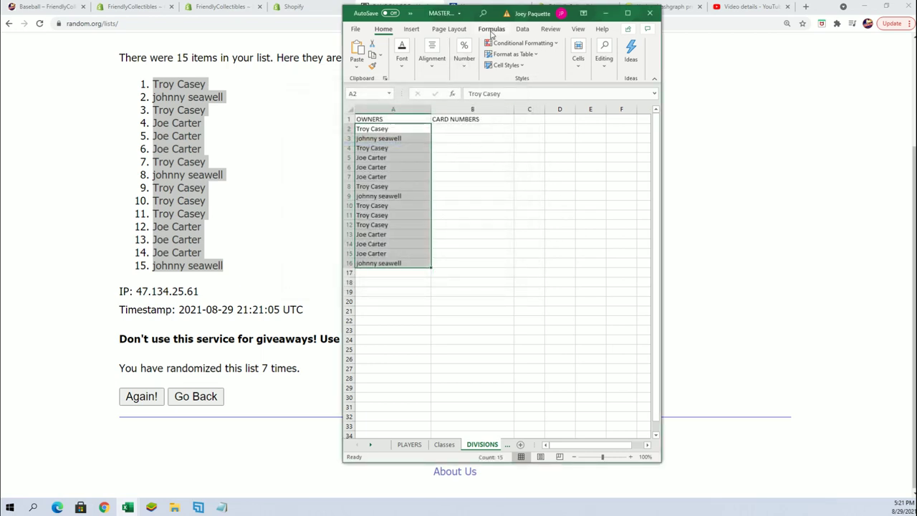
pyautogui.press('Escape')
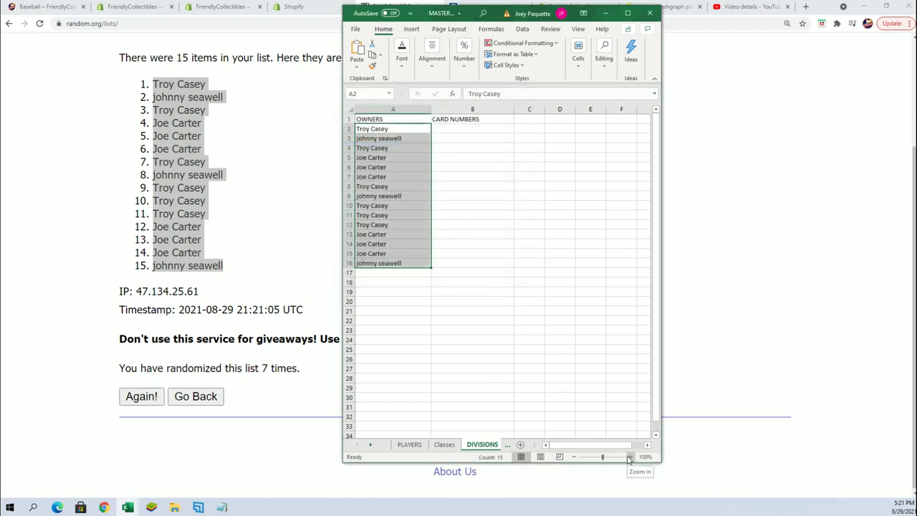
# Zoom in on the sheet to check the names, then minimize Excel.
pyautogui.click(630, 457)
pyautogui.click(630, 458)
pyautogui.click(631, 458)
pyautogui.click(631, 458)
pyautogui.click(630, 457)
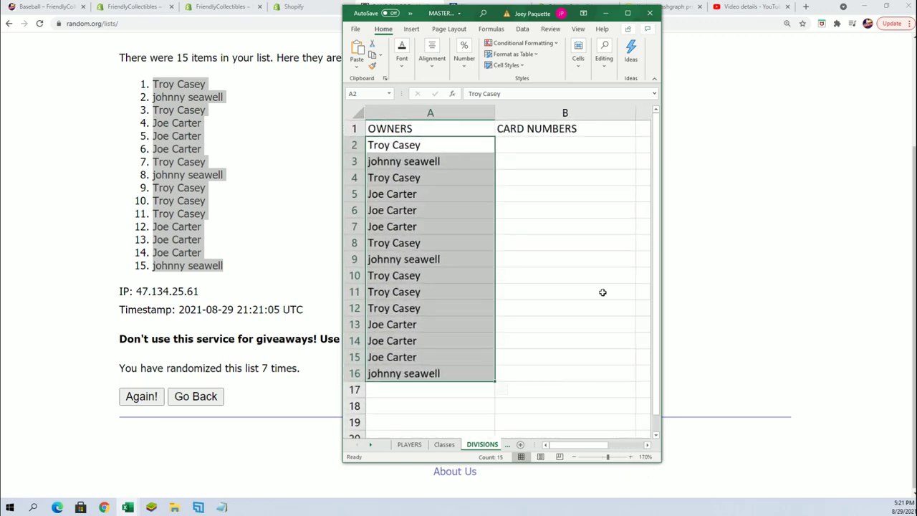
pyautogui.moveTo(448, 13); pyautogui.dragTo(476, 46)
pyautogui.click(634, 46)
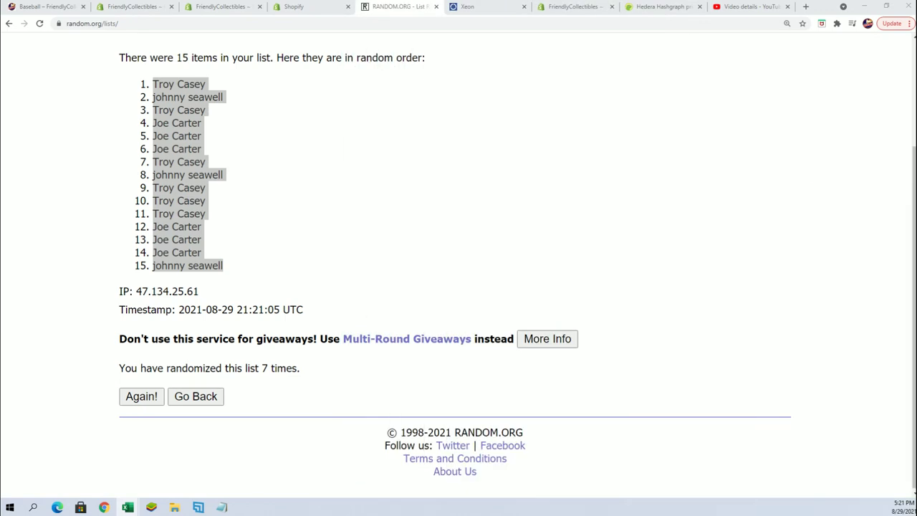
# Visit the box ID 21HP52ARCH107 product page in FriendlyCollectibles, then return to RANDOM.ORG.
pyautogui.click(45, 8)
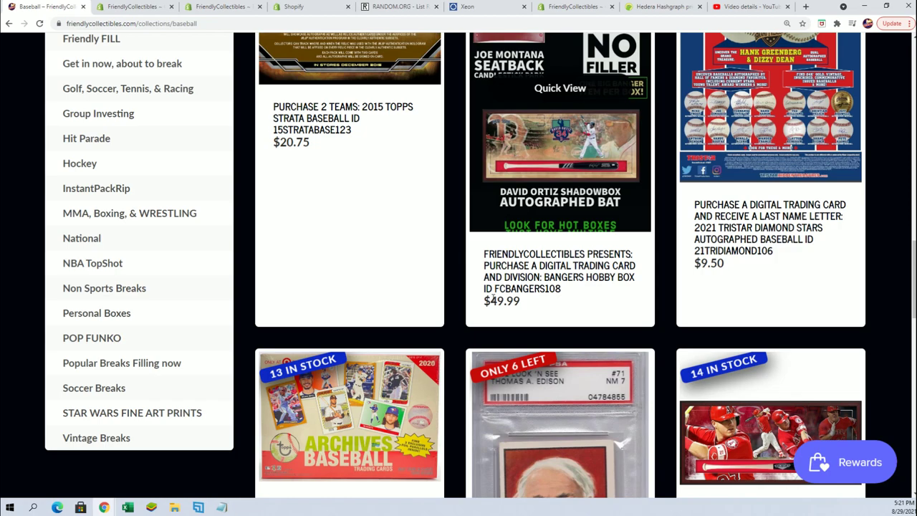
pyautogui.scroll(-4, 502, 301)
pyautogui.click(542, 394)
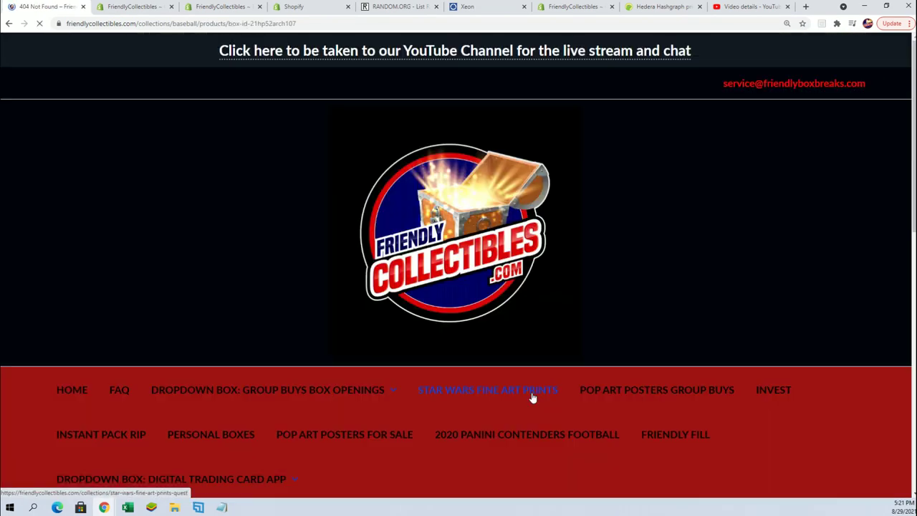
pyautogui.scroll(-7, 516, 387)
pyautogui.scroll(3, 511, 383)
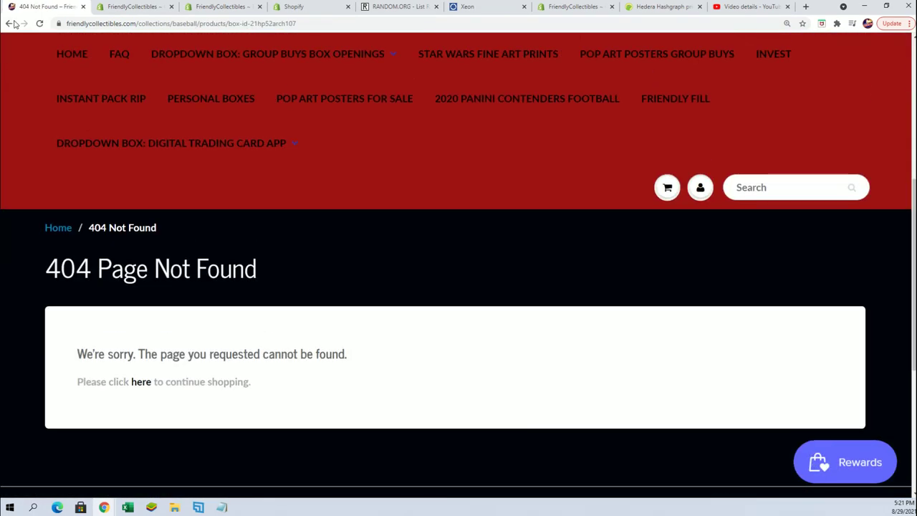
pyautogui.click(398, 8)
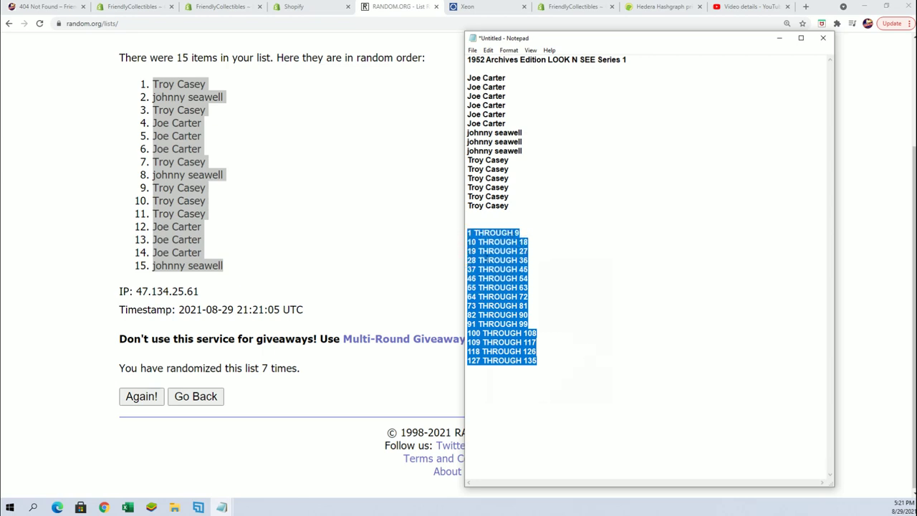
# Copy the 15 card-number ranges from Notepad into a fresh List Randomizer box.
pyautogui.rightClick(484, 253)
pyautogui.click(506, 289)
pyautogui.click(265, 183)
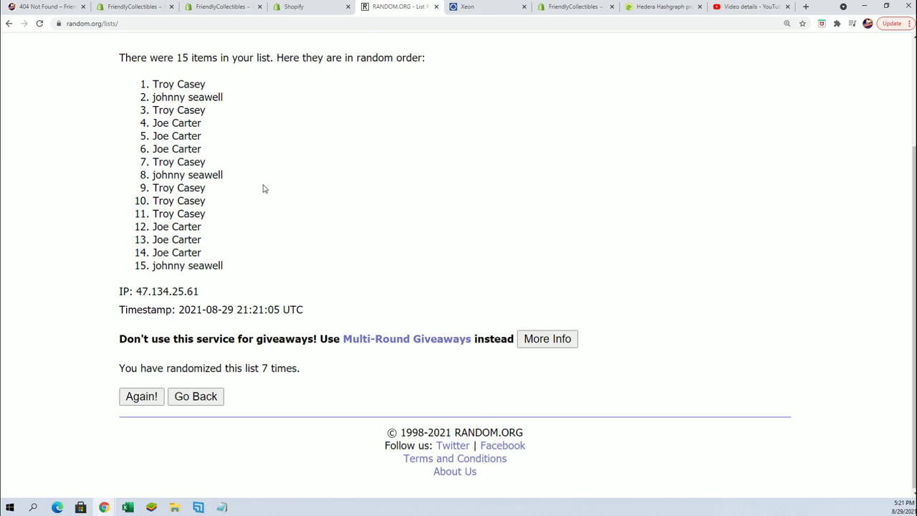
pyautogui.scroll(2, 285, 109)
pyautogui.moveTo(319, 61)
pyautogui.click(334, 81)
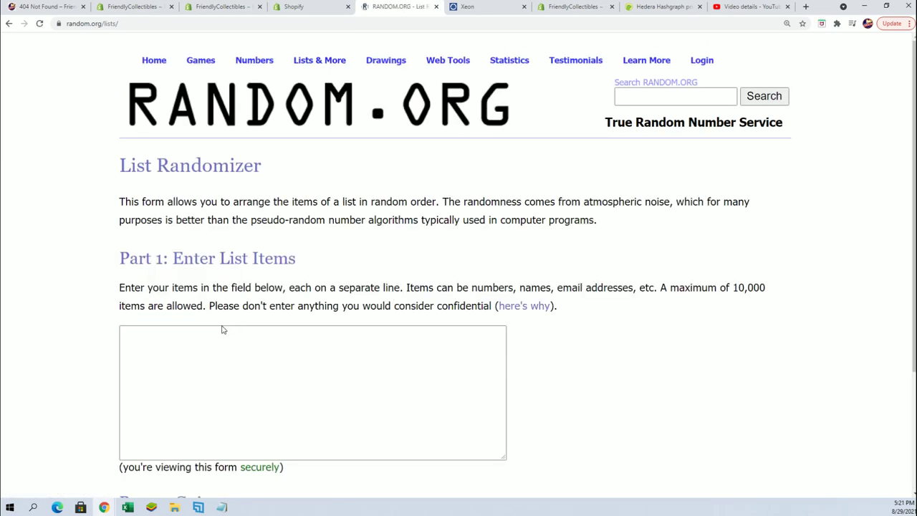
pyautogui.click(156, 337)
pyautogui.rightClick(156, 337)
pyautogui.click(200, 412)
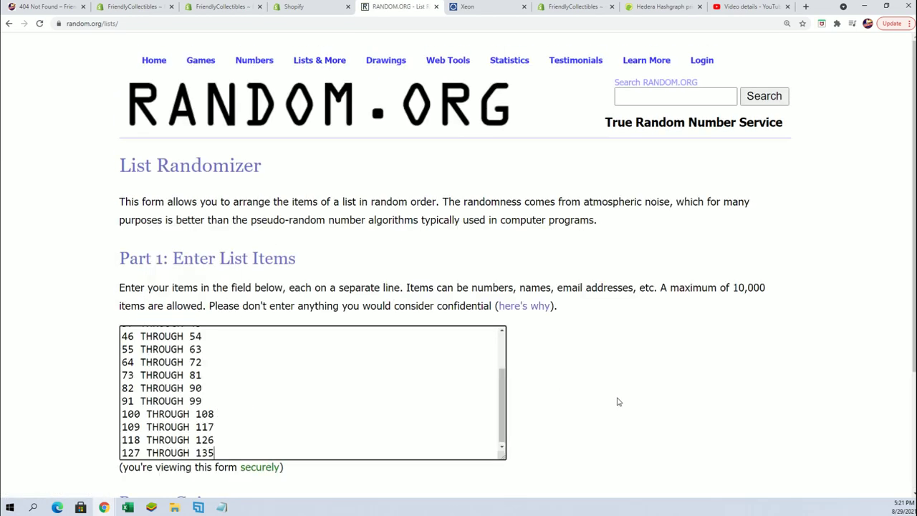
# Randomize the card-number ranges a total of seven times.
pyautogui.scroll(-1, 536, 422)
pyautogui.scroll(-2, 536, 421)
pyautogui.click(142, 396)
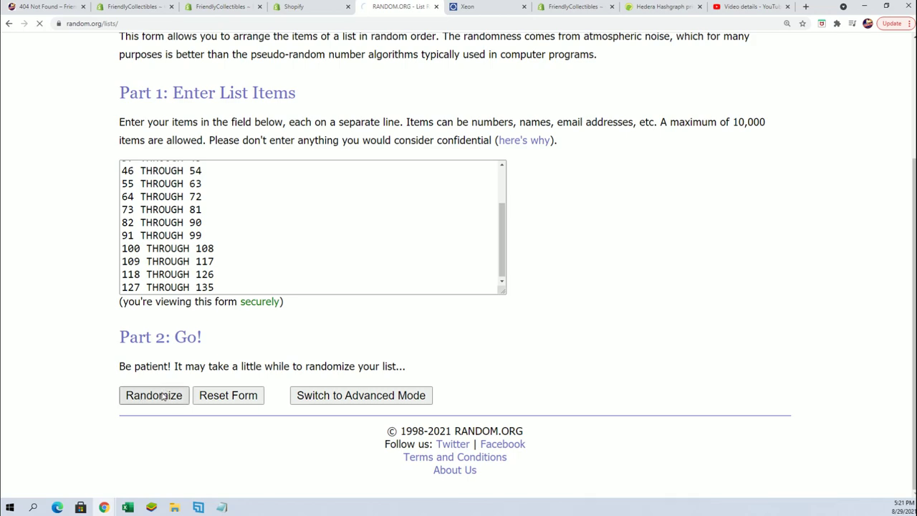
pyautogui.scroll(-2, 150, 401)
pyautogui.click(139, 398)
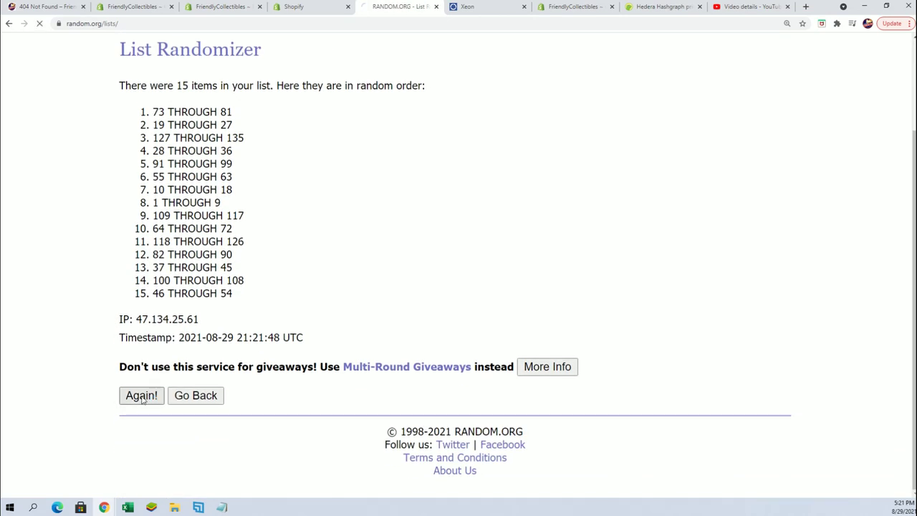
pyautogui.scroll(-4, 150, 359)
pyautogui.click(141, 393)
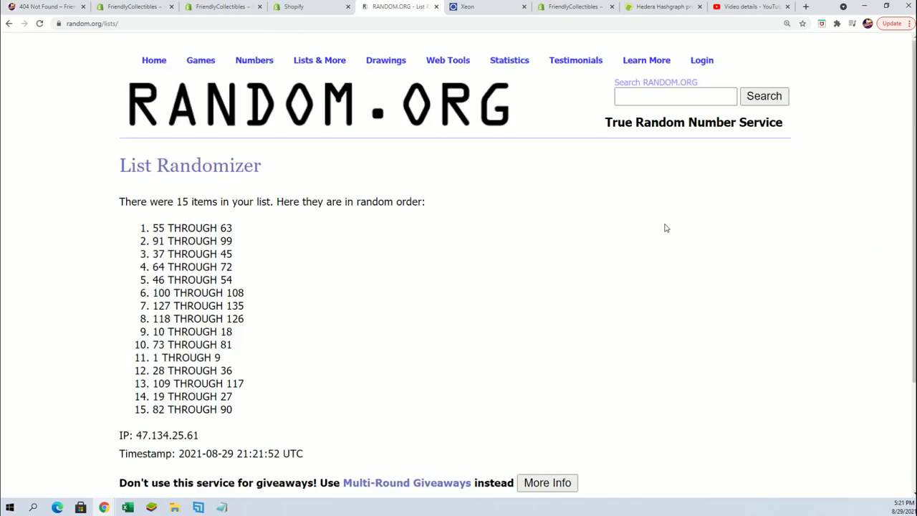
pyautogui.scroll(-1, 357, 256)
pyautogui.scroll(-2, 215, 323)
pyautogui.click(143, 401)
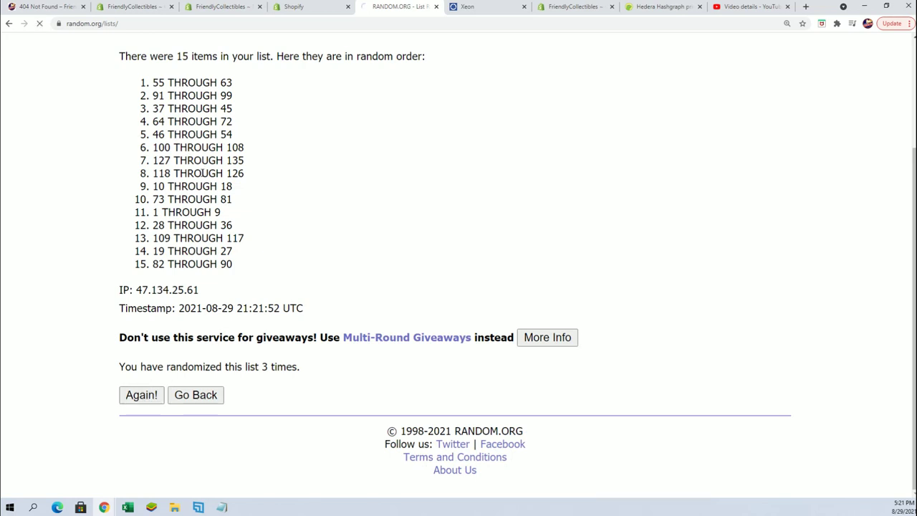
pyautogui.scroll(-1, 197, 326)
pyautogui.scroll(-1, 196, 326)
pyautogui.click(142, 396)
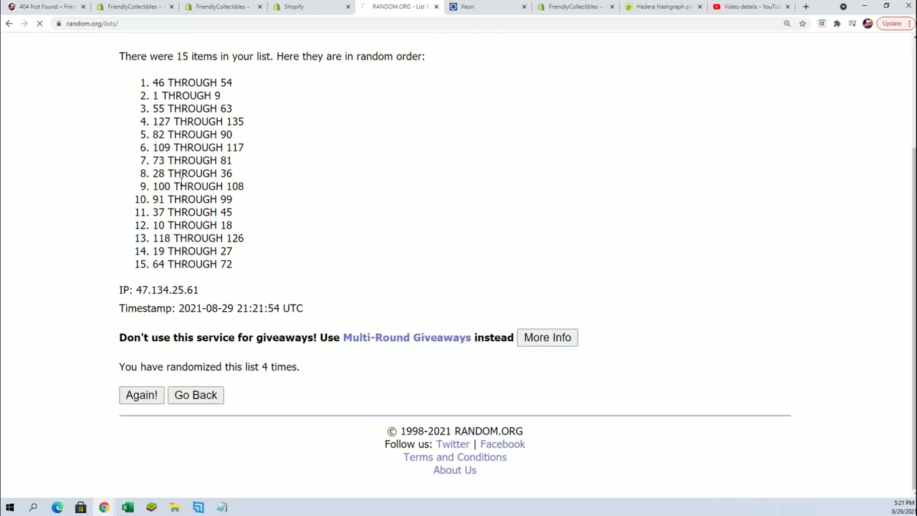
pyautogui.scroll(-2, 174, 265)
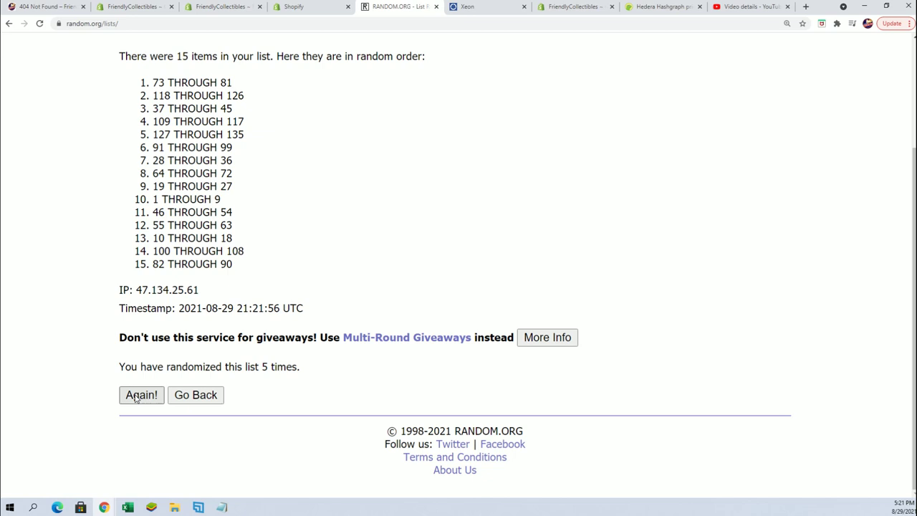
pyautogui.click(141, 395)
pyautogui.scroll(-2, 287, 394)
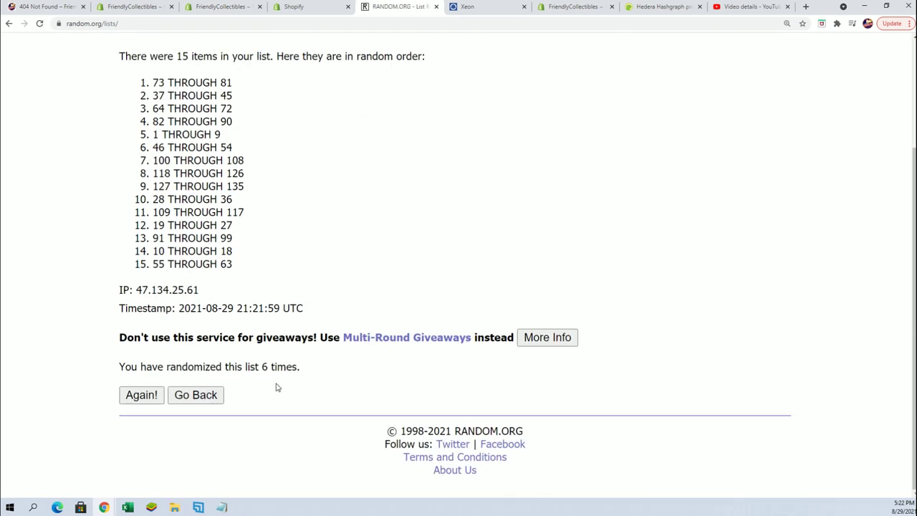
pyautogui.click(148, 396)
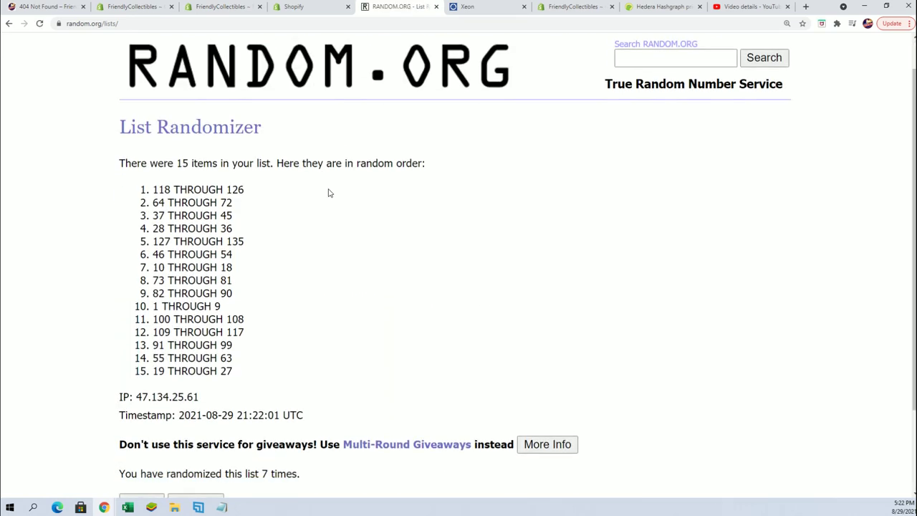
# Paste the shuffled card-number ranges into B2:B16 under CARD NUMBERS as plain text.
pyautogui.scroll(-1, 215, 165)
pyautogui.moveTo(144, 136); pyautogui.dragTo(252, 320)
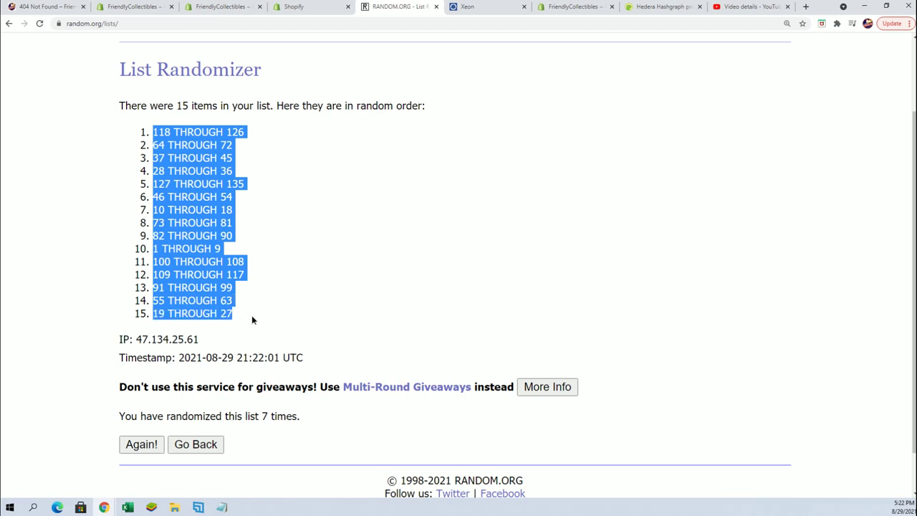
pyautogui.rightClick(209, 237)
pyautogui.click(229, 245)
pyautogui.click(127, 507)
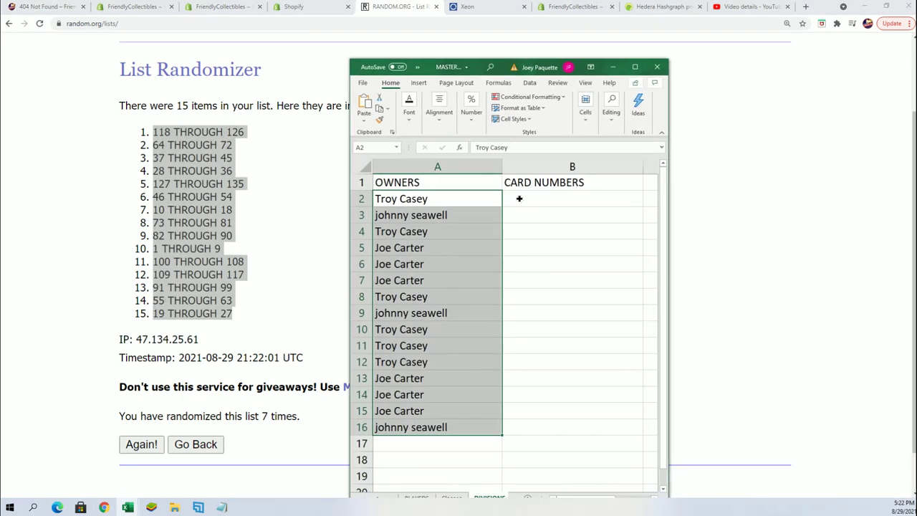
pyautogui.rightClick(519, 199)
pyautogui.click(556, 262)
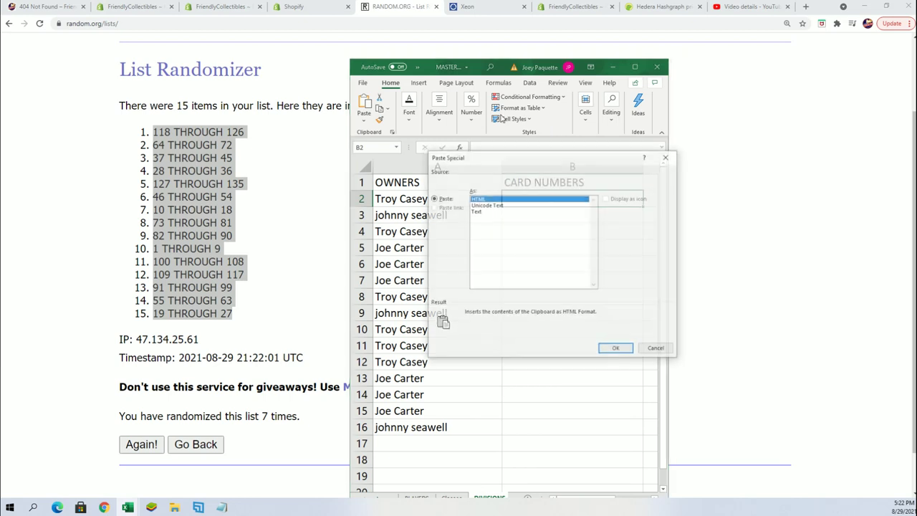
pyautogui.click(477, 211)
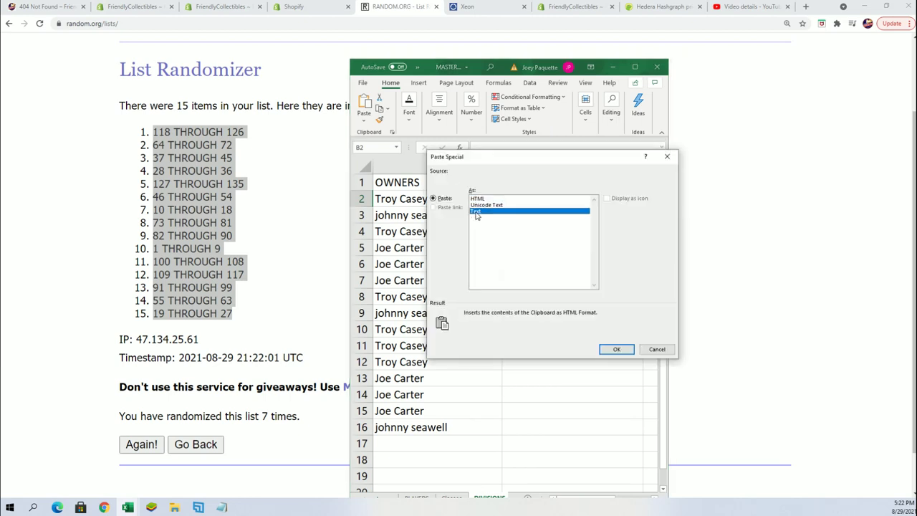
pyautogui.click(616, 350)
# Narrow column A to fit the owner names and maximize the Excel window.
pyautogui.click(492, 167)
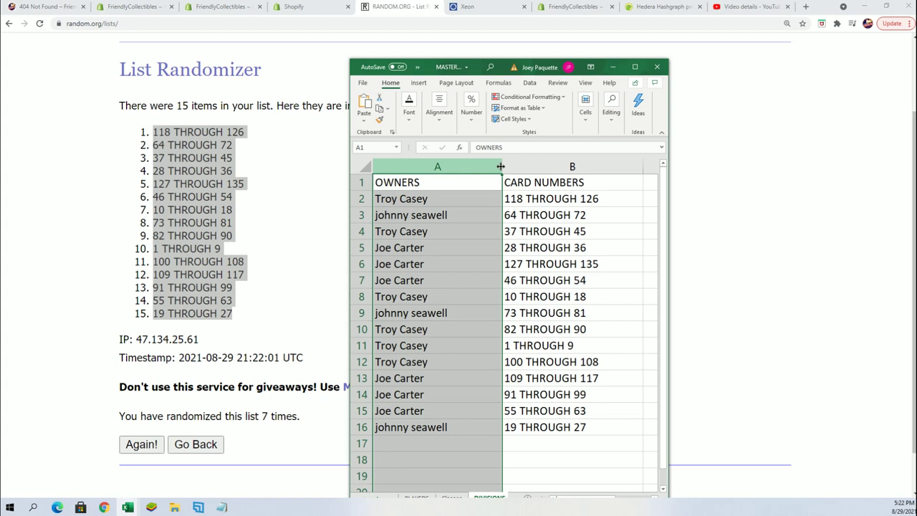
pyautogui.moveTo(501, 167); pyautogui.dragTo(454, 167)
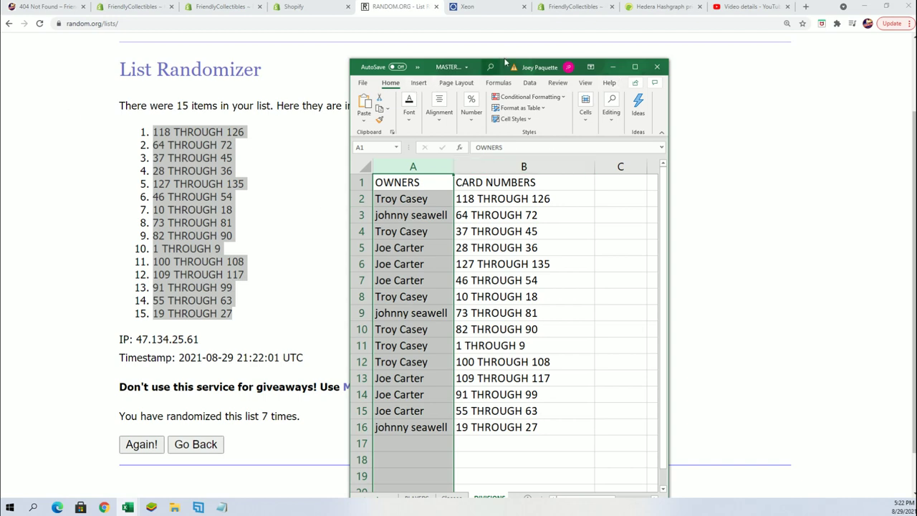
pyautogui.doubleClick(545, 59)
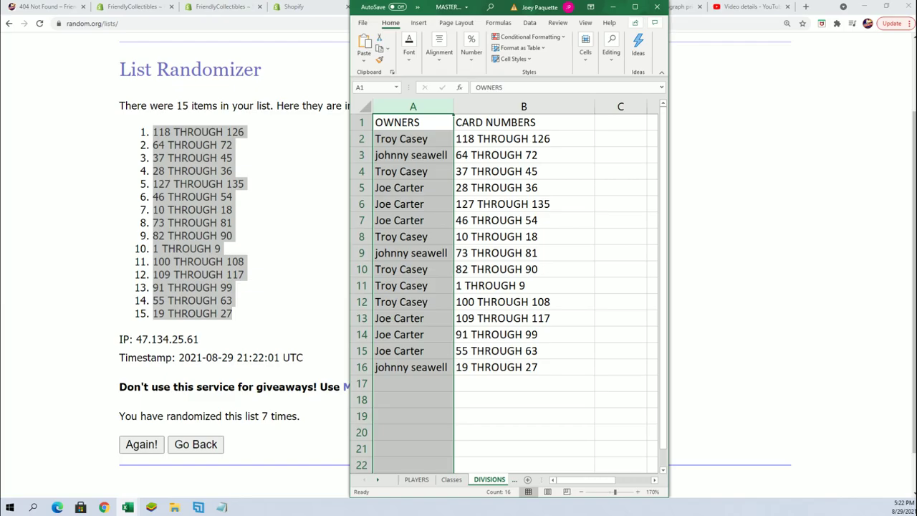